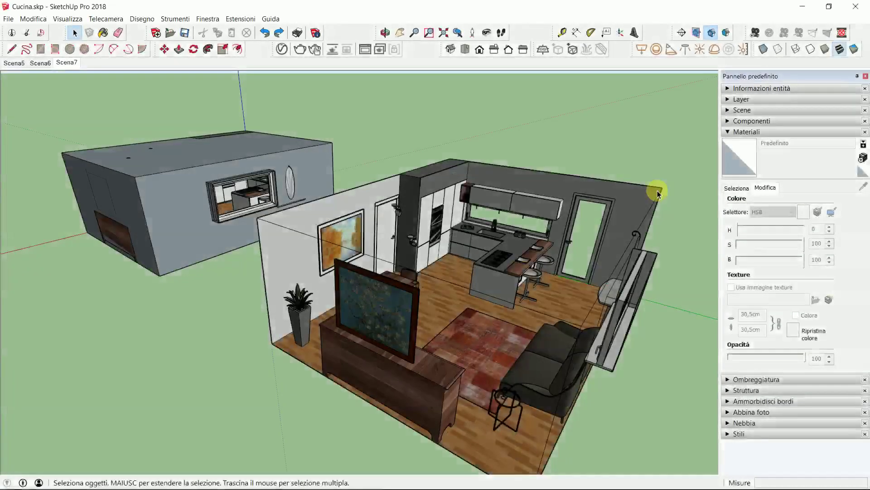
Switch the Materials panel to the swatch library and orbit out to an overhead view of the model.
click(734, 187)
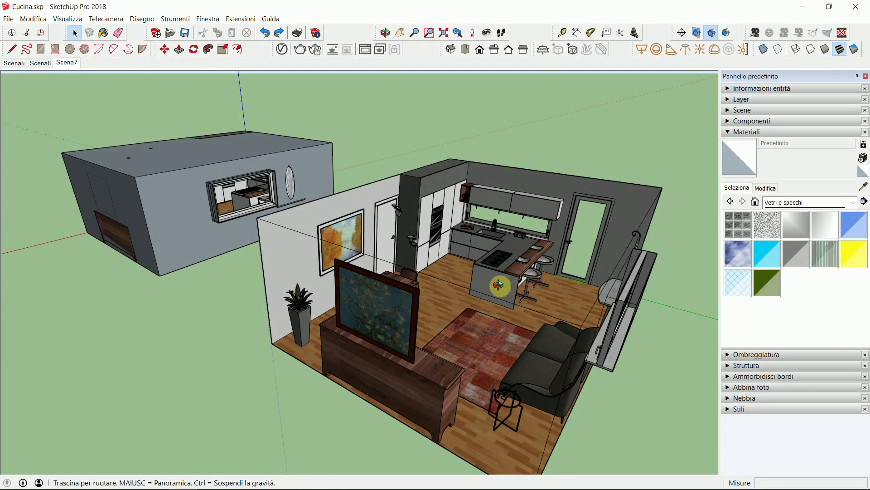
mouse_move(534, 290)
middle_down()
mouse_move(480, 276)
mouse_move(399, 296)
mouse_move(123, 278)
mouse_move(80, 235)
mouse_move(68, 207)
mouse_move(140, 288)
middle_up()
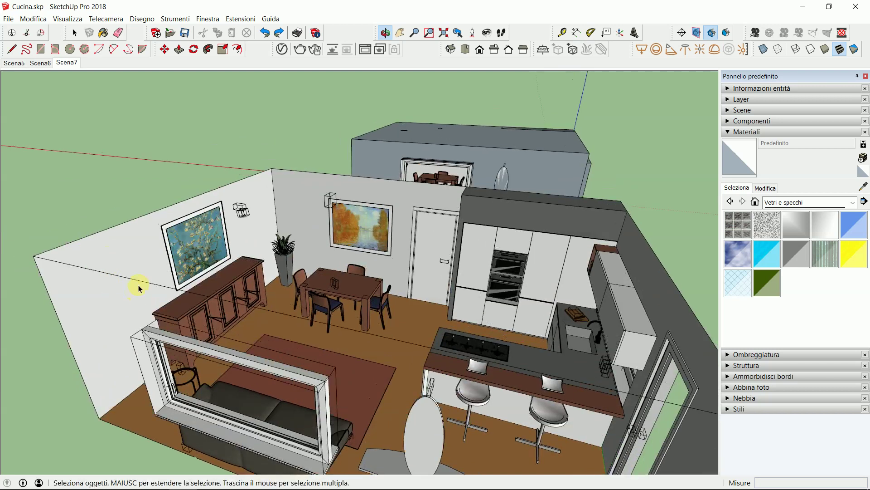
middle_drag(255, 248, 572, 284)
mouse_move(322, 328)
middle_down()
mouse_move(369, 305)
mouse_move(381, 366)
mouse_move(380, 318)
middle_up()
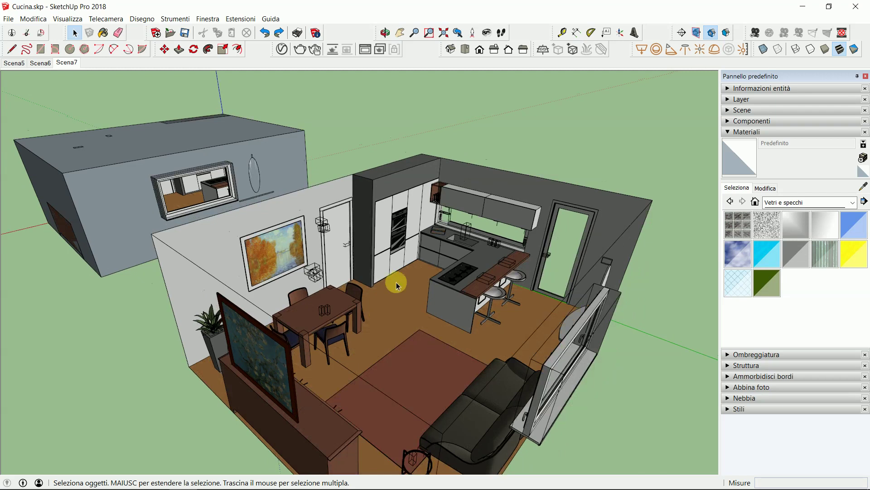
scroll(394, 293, down, 2)
scroll(394, 293, down, 2)
scroll(395, 293, down, 1)
mouse_move(394, 293)
middle_down()
mouse_move(367, 299)
mouse_move(463, 311)
mouse_move(331, 311)
middle_up()
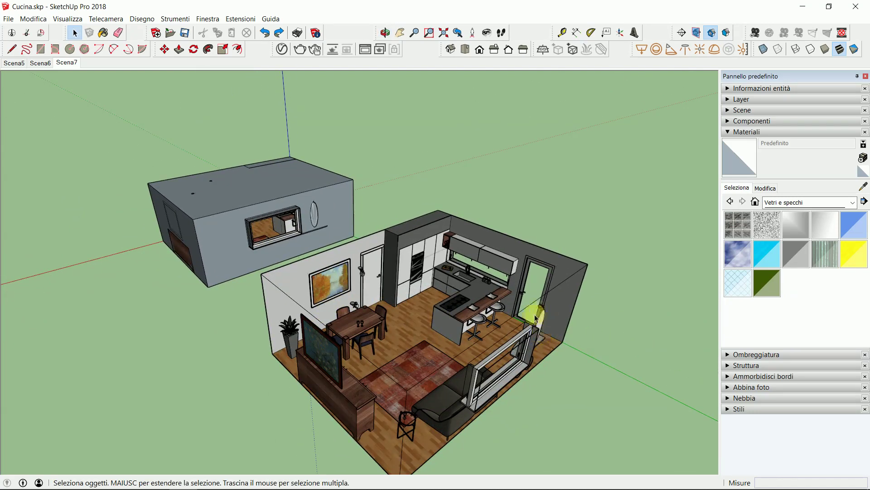
mouse_move(548, 292)
middle_down()
mouse_move(399, 311)
mouse_move(360, 327)
mouse_move(259, 325)
mouse_move(155, 297)
mouse_move(127, 273)
mouse_move(191, 290)
mouse_move(563, 313)
mouse_move(633, 327)
mouse_move(467, 301)
mouse_move(561, 319)
mouse_move(697, 282)
mouse_move(359, 313)
mouse_move(509, 349)
mouse_move(552, 340)
mouse_move(474, 332)
middle_up()
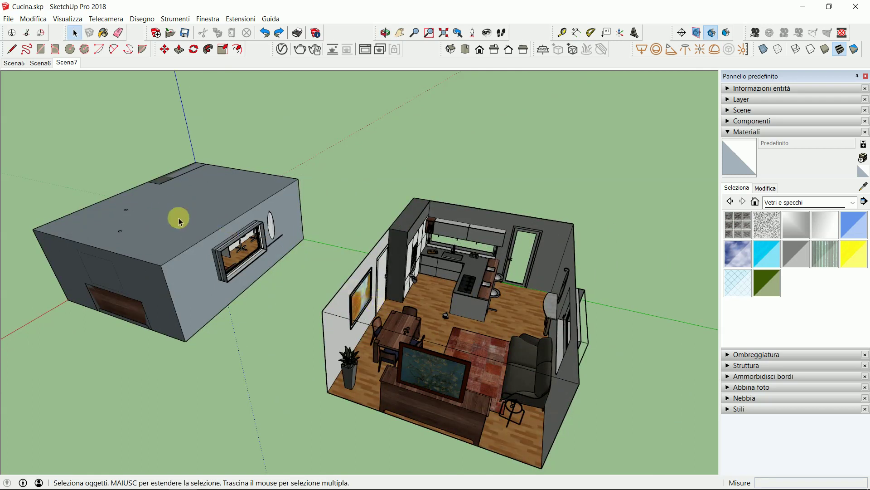
Orbit around the room shell box, then jump to Scena6 and look toward the kitchen window.
middle_drag(208, 235, 297, 278)
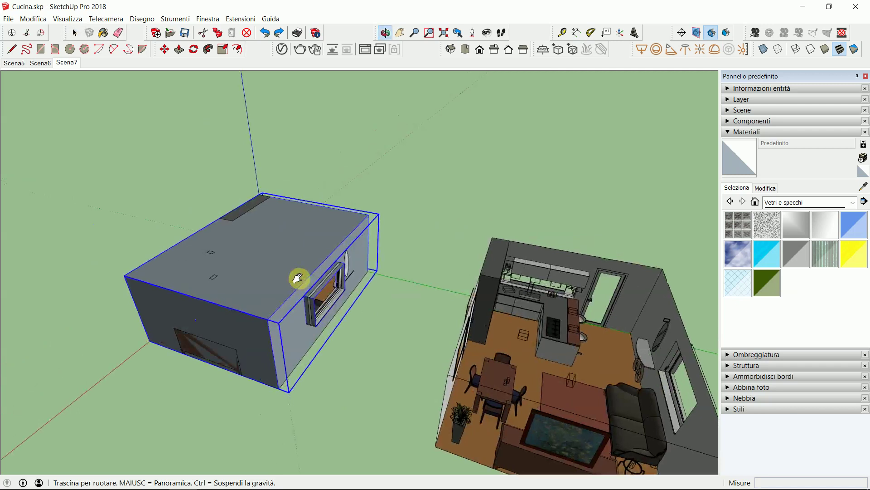
scroll(158, 295, up, 3)
mouse_move(158, 294)
middle_down()
mouse_move(328, 286)
mouse_move(301, 241)
mouse_move(351, 258)
mouse_move(405, 252)
mouse_move(380, 255)
middle_up()
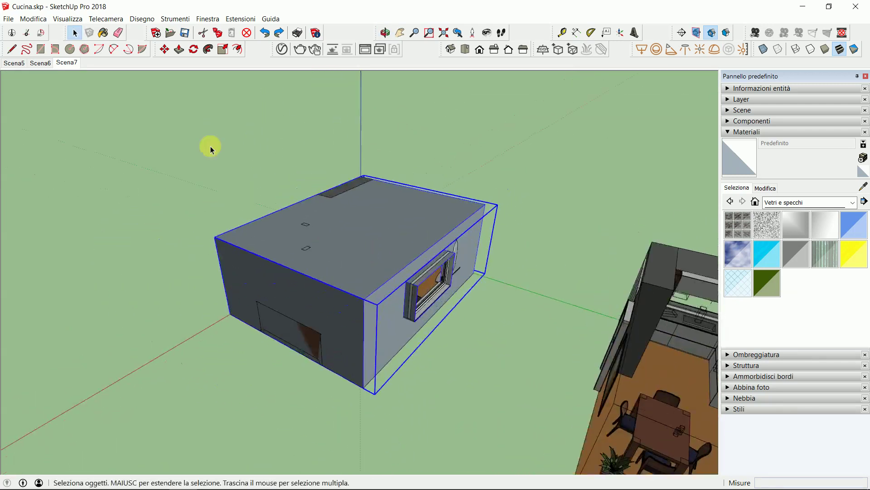
click(40, 62)
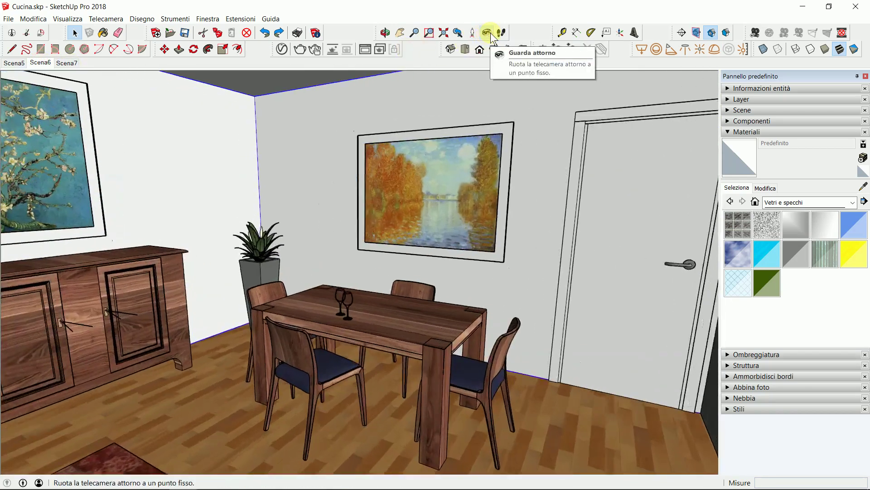
click(488, 32)
drag(232, 300, 323, 352)
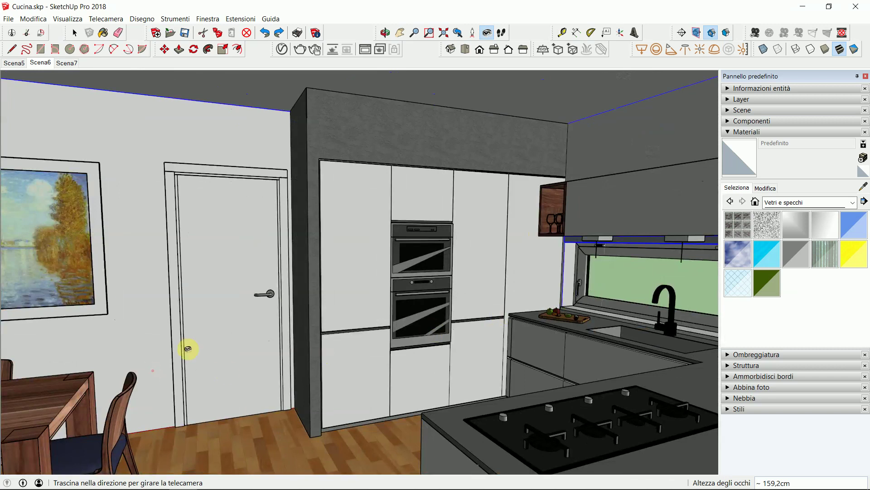
mouse_move(188, 349)
mouse_down()
mouse_move(350, 285)
mouse_move(519, 286)
mouse_move(649, 334)
mouse_move(675, 386)
mouse_move(617, 437)
mouse_move(499, 445)
mouse_move(421, 225)
mouse_move(399, 349)
mouse_move(455, 198)
mouse_move(421, 302)
mouse_up()
Orbit and look around to pull back until the box and the whole room are visible.
key(o)
scroll(462, 194, down, 2)
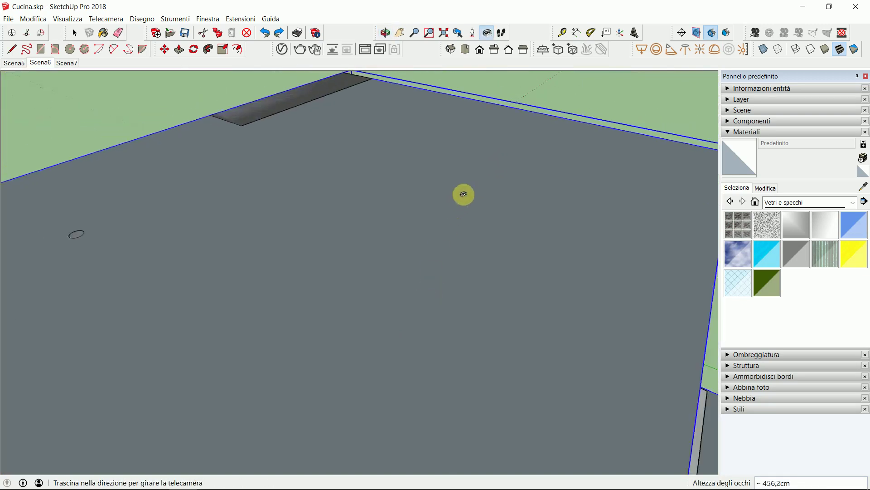
scroll(462, 195, down, 3)
scroll(480, 313, down, 3)
scroll(402, 248, down, 2)
mouse_move(401, 248)
mouse_down()
mouse_move(411, 210)
mouse_move(477, 214)
mouse_move(306, 305)
mouse_move(294, 295)
mouse_move(326, 282)
mouse_move(346, 330)
mouse_move(344, 226)
mouse_move(546, 233)
mouse_move(715, 279)
mouse_up()
key(l)
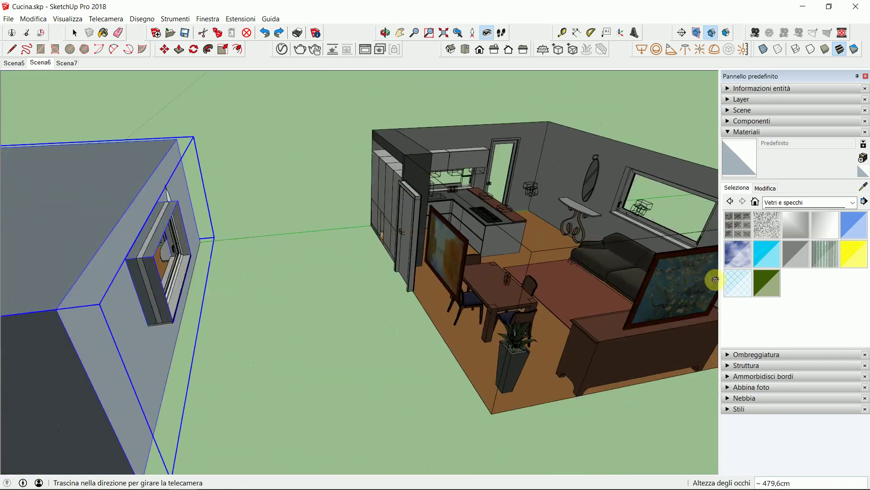
mouse_move(631, 276)
middle_down()
mouse_move(583, 218)
mouse_move(594, 217)
mouse_move(397, 246)
mouse_move(253, 229)
mouse_move(269, 212)
mouse_move(262, 203)
middle_up()
click(74, 34)
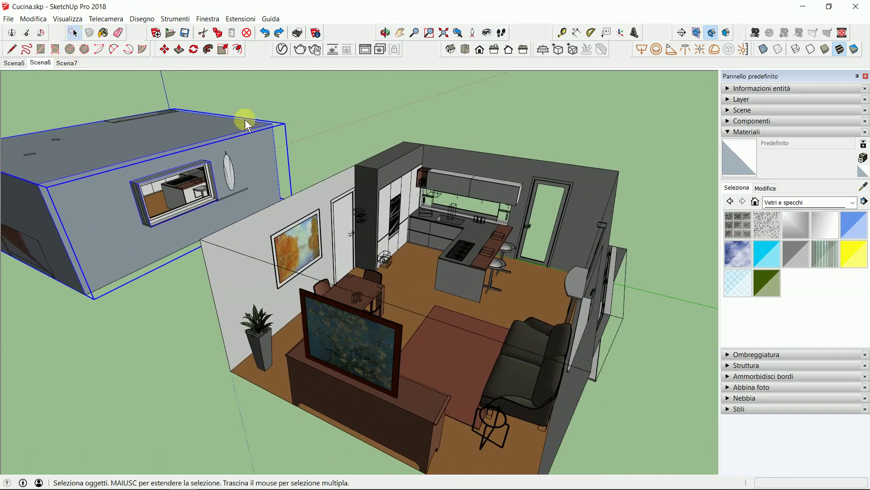
mouse_move(375, 224)
middle_down()
mouse_move(424, 249)
mouse_move(575, 258)
middle_up()
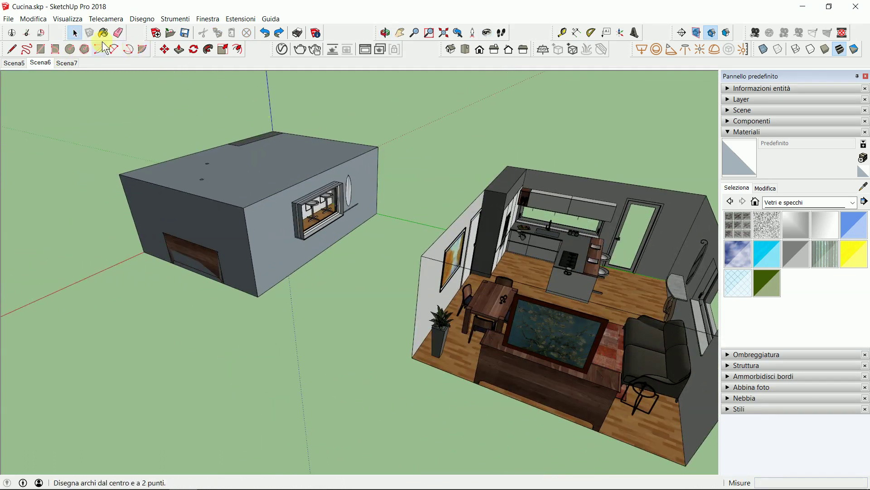
Set the rectangle's opposite corner on the ground and orbit to check the new face.
click(189, 421)
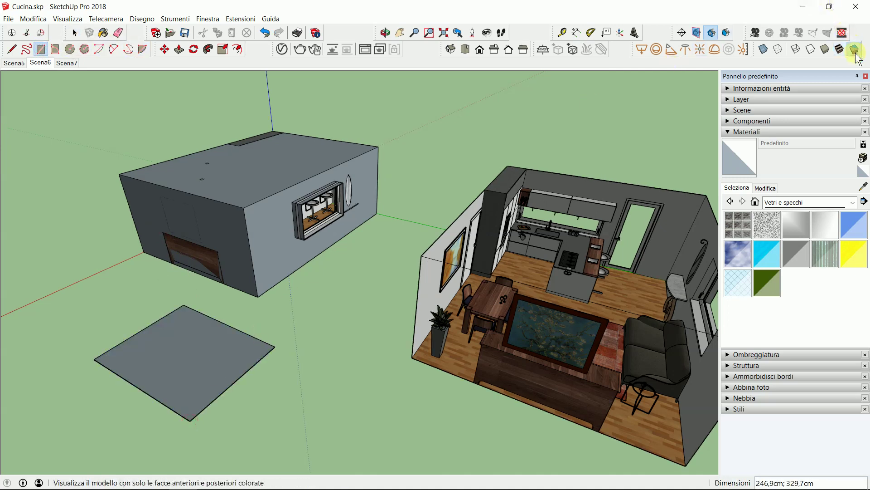
mouse_move(198, 382)
middle_down()
mouse_move(285, 128)
mouse_move(161, 88)
middle_up()
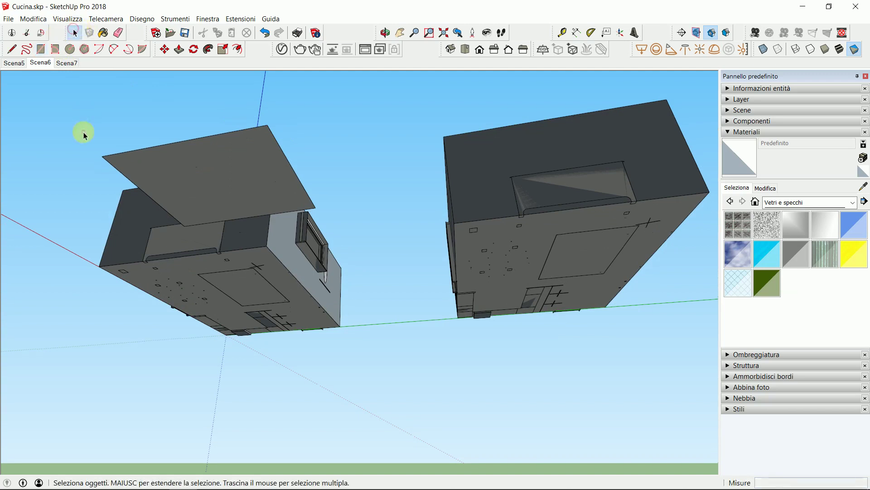
mouse_move(246, 145)
middle_down()
mouse_move(167, 412)
mouse_move(250, 353)
middle_up()
Select the rectangle face, switch to Shaded with Textures, and open the room shell group.
double_click(219, 330)
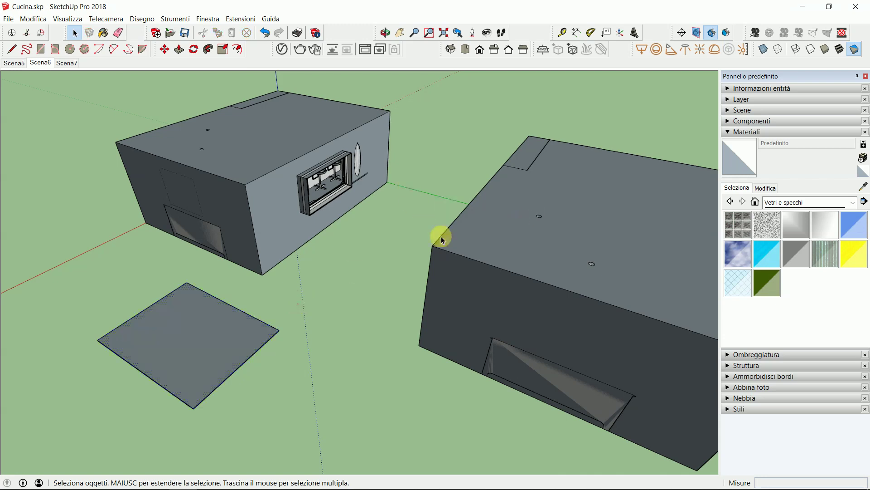
click(840, 49)
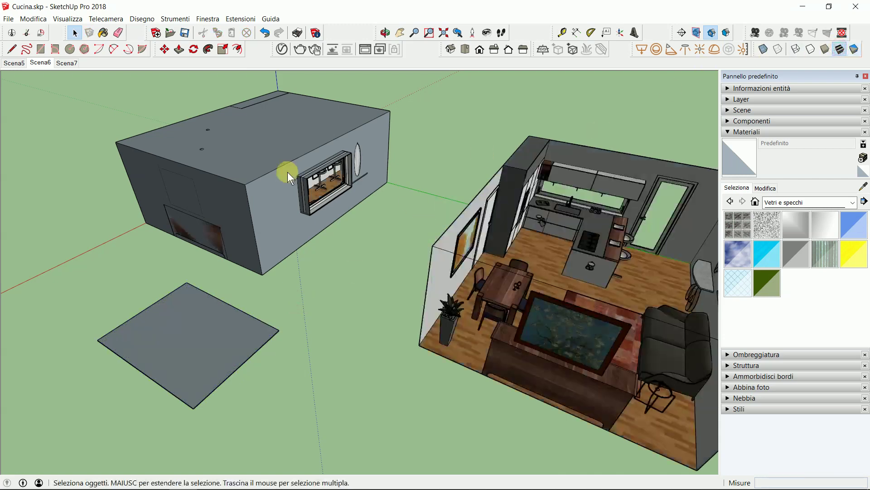
double_click(265, 145)
Isolate the room shell box with View > Hide Rest of Model.
mouse_move(259, 142)
middle_down()
mouse_move(346, 185)
mouse_move(599, 167)
middle_up()
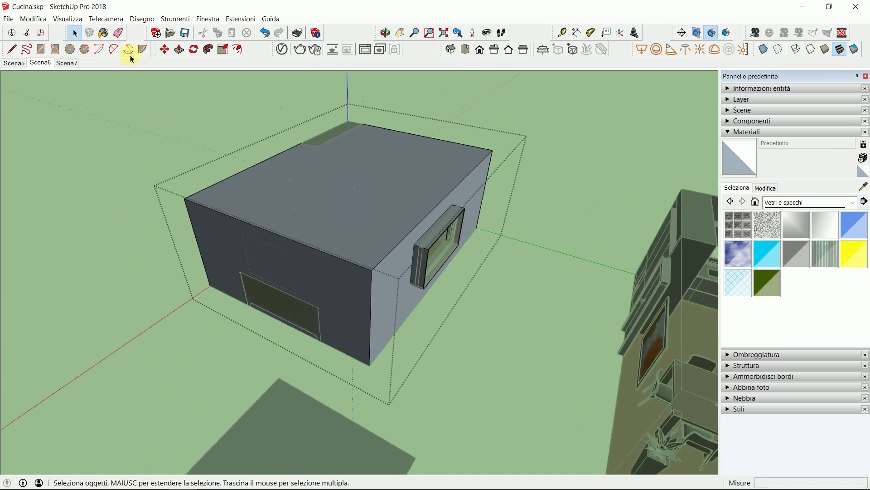
click(67, 19)
click(181, 171)
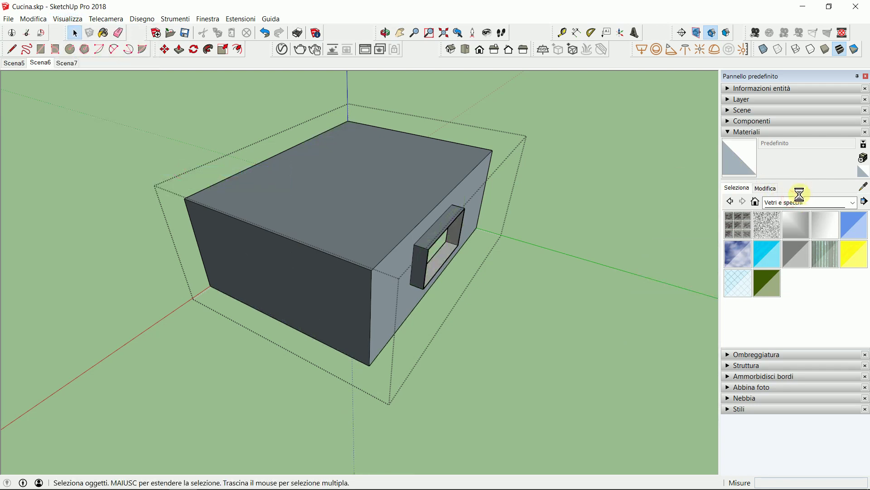
Paint the shell's inner faces with the red Colore A05 from the Colori library.
click(798, 199)
click(779, 225)
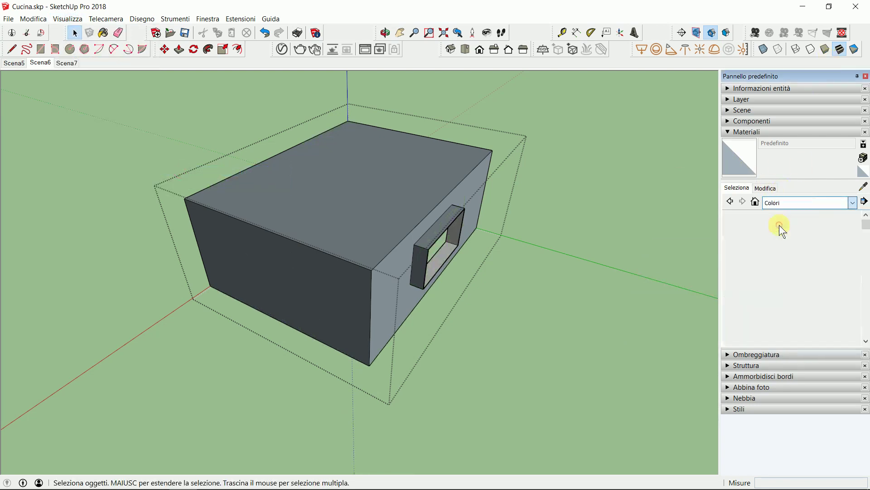
click(738, 255)
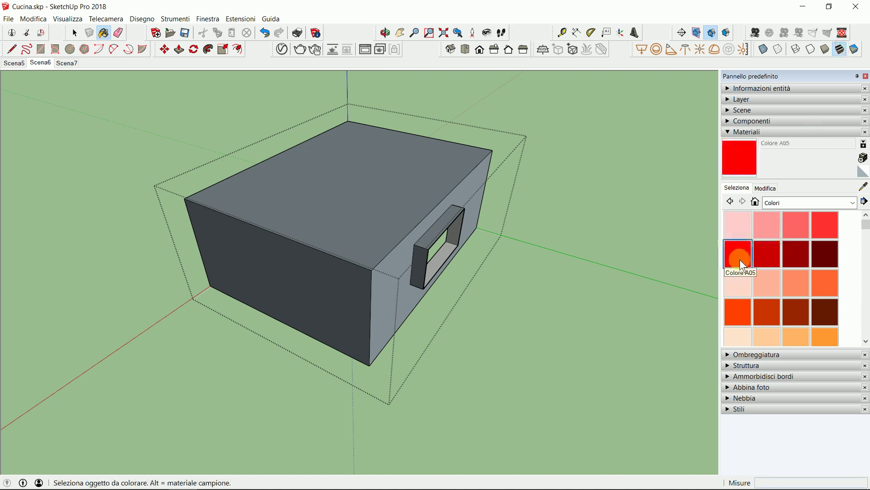
middle_drag(320, 326, 330, 90)
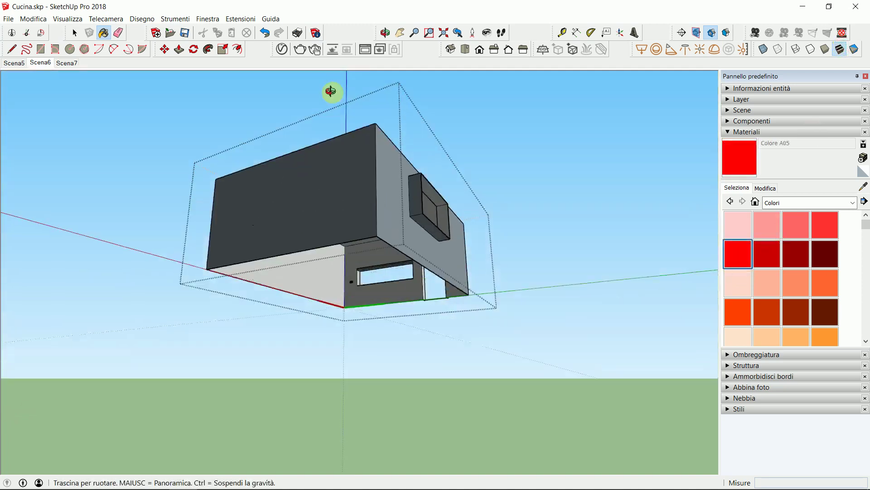
ctrl+click(323, 279)
mouse_move(323, 279)
middle_down()
mouse_move(360, 223)
mouse_move(360, 121)
mouse_move(356, 423)
middle_up()
click(787, 202)
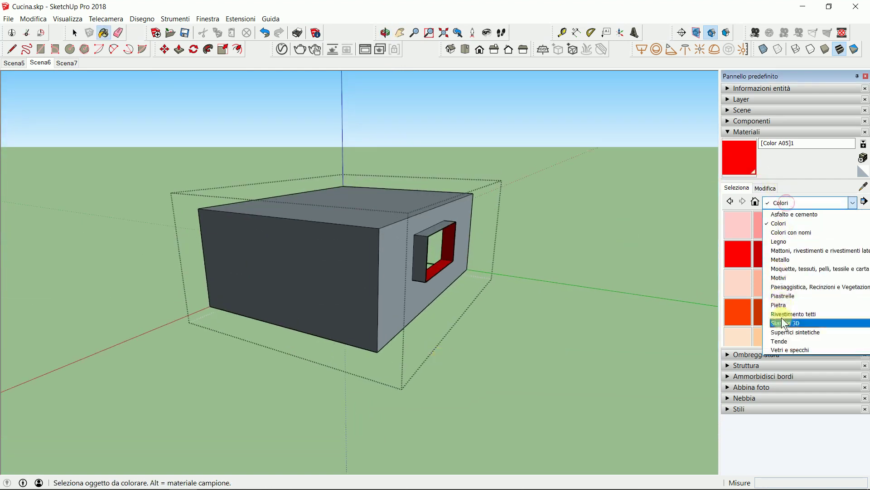
Paint the room shell with Translucent Glass Blue from the Vetri e specchi library.
click(787, 348)
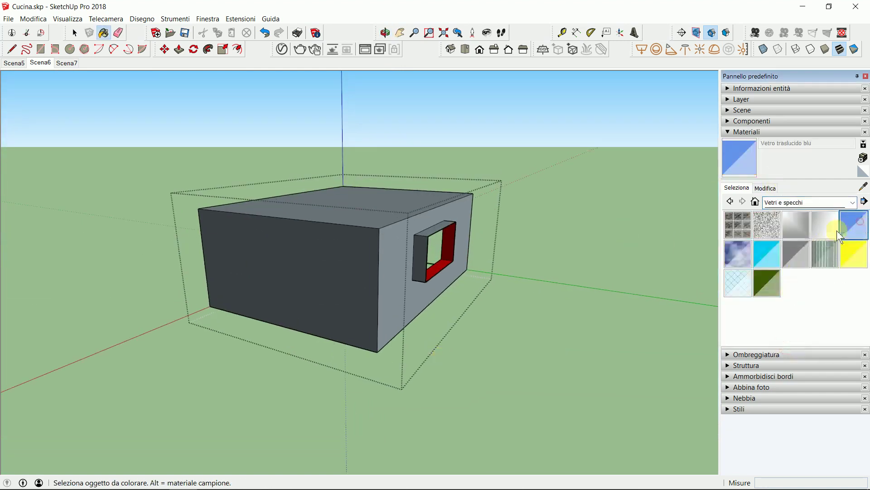
middle_drag(369, 216, 350, 270)
click(356, 243)
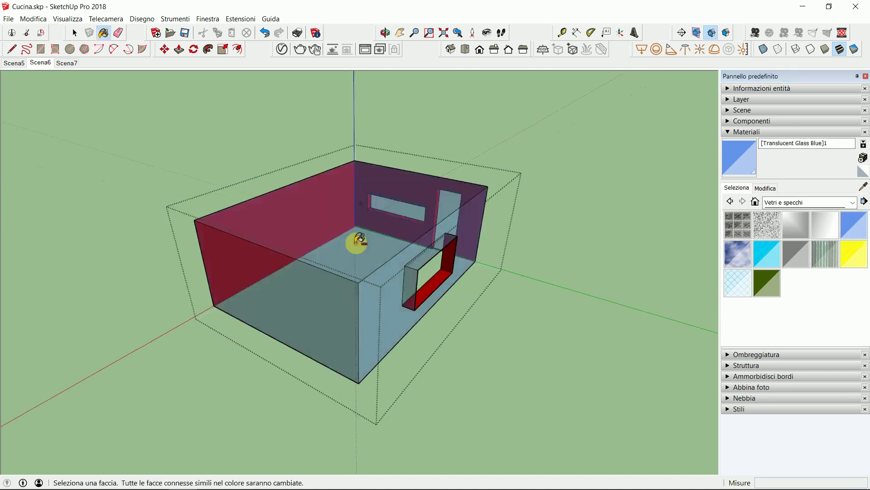
middle_drag(389, 235, 403, 247)
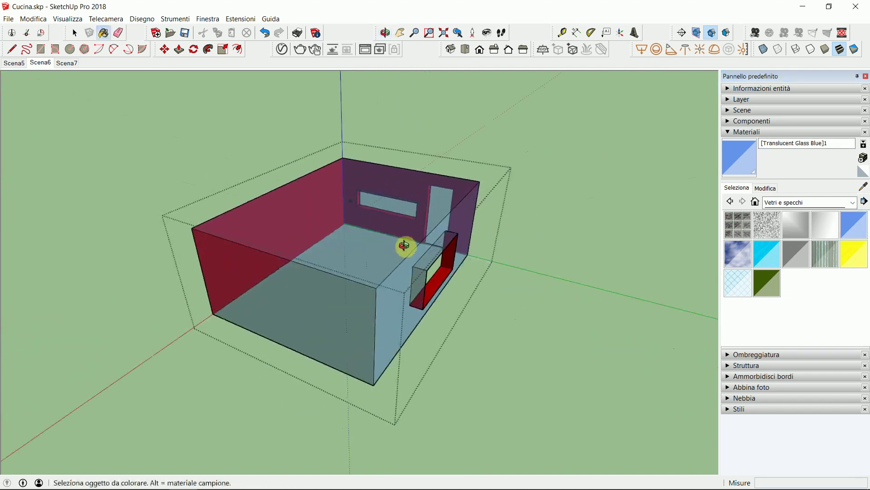
Set the blue glass material's opacity to 0 and orbit to inspect the room.
click(770, 187)
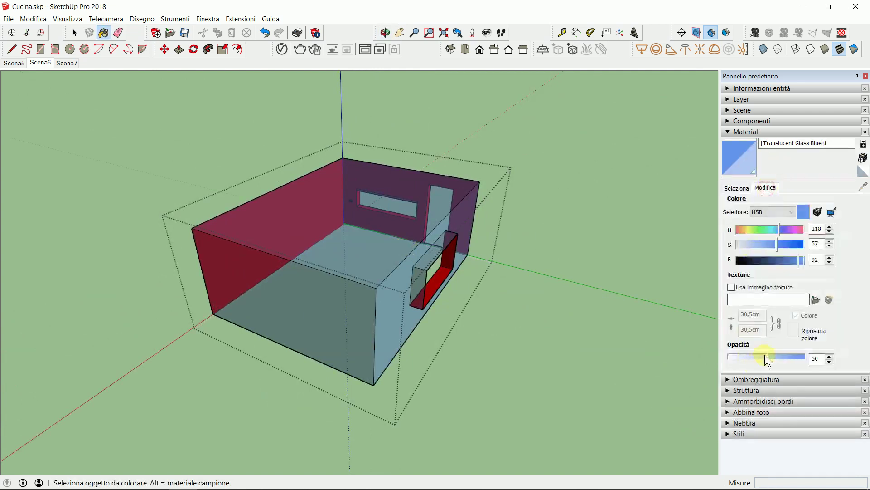
drag(765, 355, 725, 359)
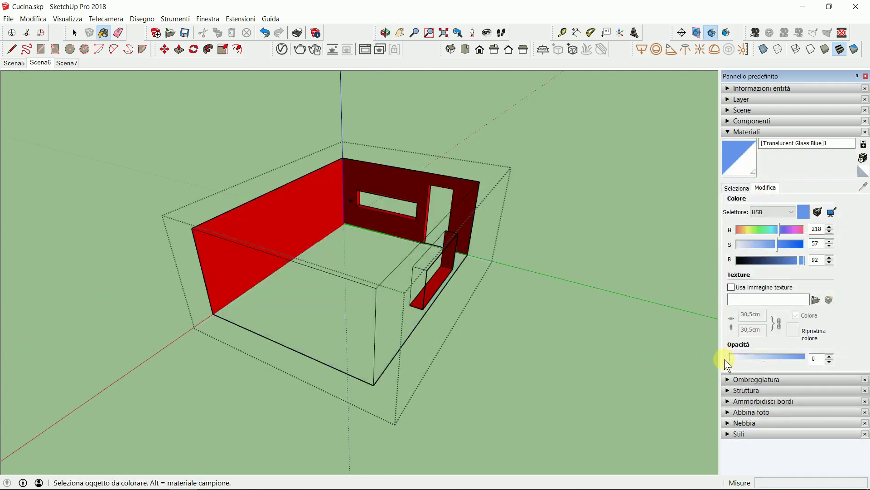
click(76, 34)
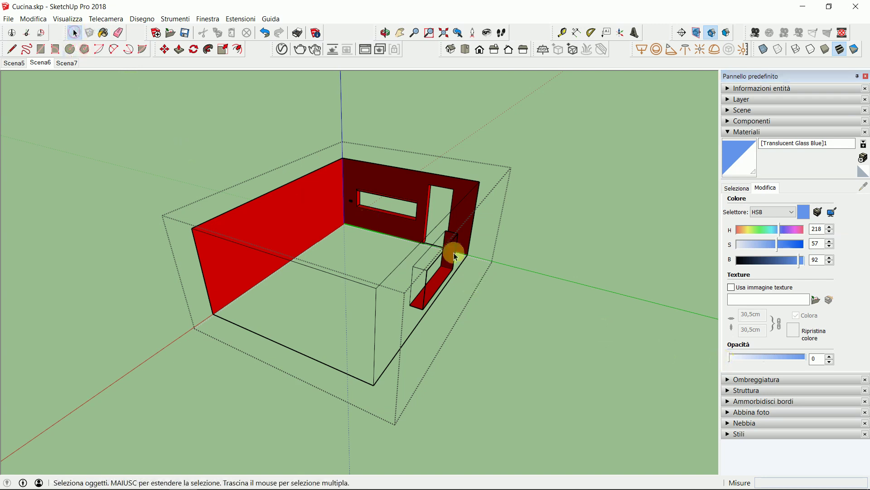
mouse_move(455, 256)
middle_down()
mouse_move(398, 272)
mouse_move(457, 260)
mouse_move(552, 266)
mouse_move(281, 268)
mouse_move(441, 227)
mouse_move(214, 232)
mouse_move(185, 52)
mouse_move(247, 256)
mouse_move(249, 243)
mouse_move(320, 254)
middle_up()
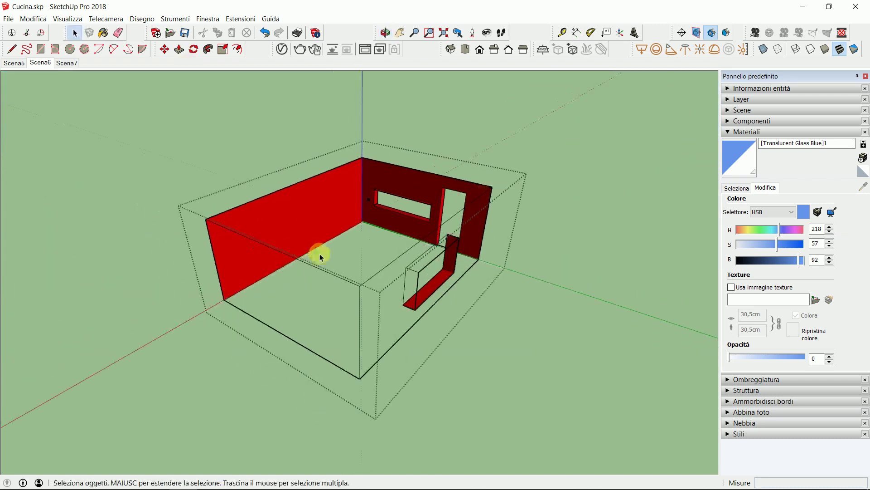
mouse_move(375, 340)
middle_down()
mouse_move(375, 147)
mouse_move(373, 287)
mouse_move(372, 169)
mouse_move(330, 217)
mouse_move(351, 220)
middle_up()
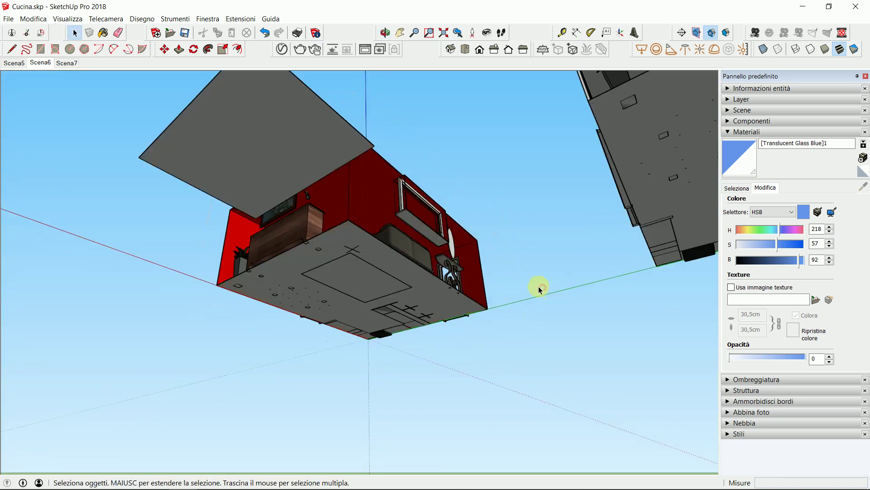
Edit Colore A05 to saturation 0 and brightness 97, turning the shell walls near-white.
double_click(468, 240)
click(739, 189)
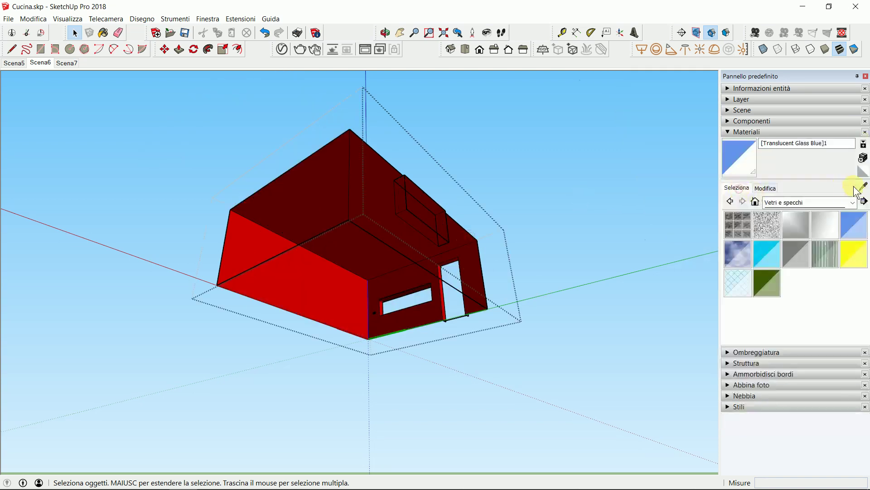
click(766, 188)
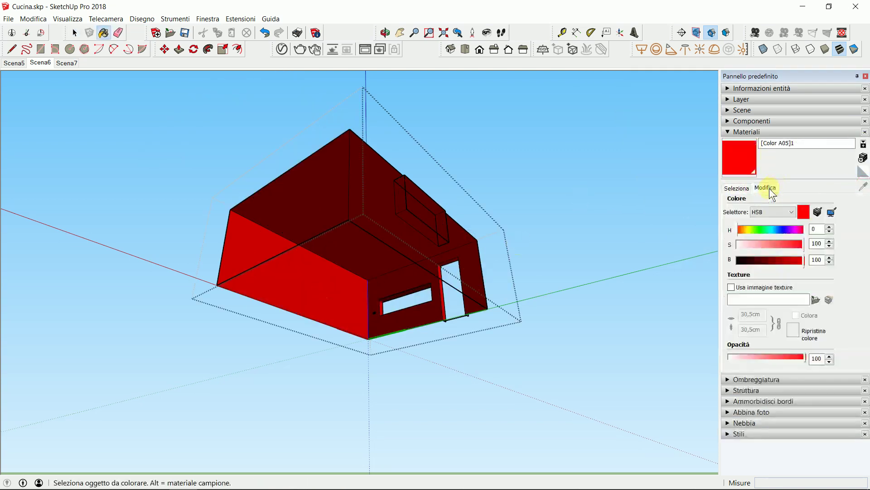
drag(743, 243, 741, 243)
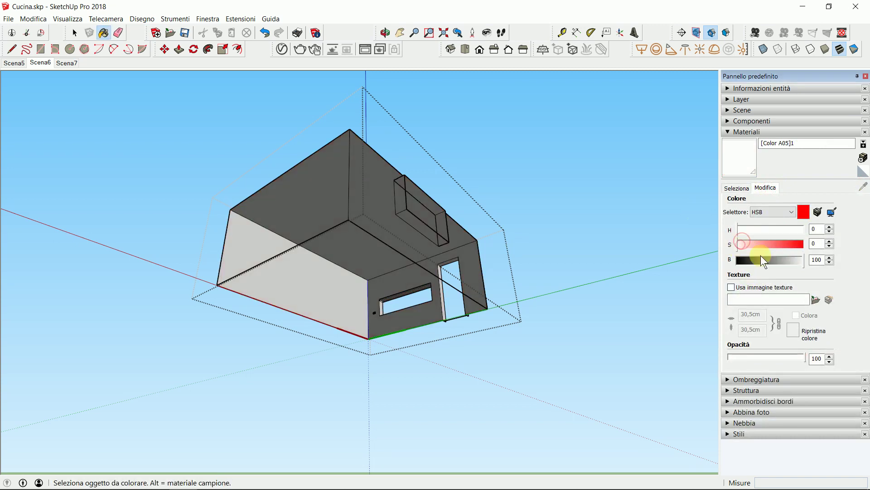
drag(801, 259, 799, 260)
click(74, 34)
mouse_move(586, 190)
middle_down()
mouse_move(369, 200)
mouse_move(346, 395)
mouse_move(433, 275)
middle_up()
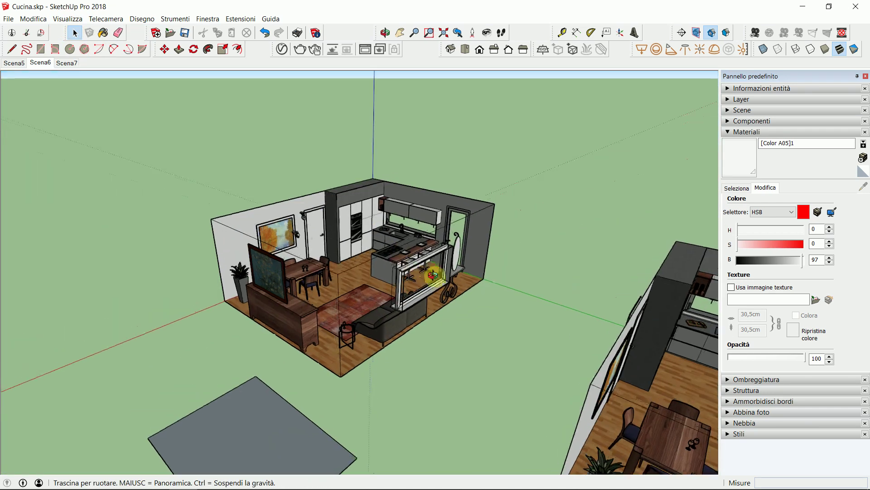
Zoom and orbit through the room from the sofa side toward the dining table and kitchen.
scroll(433, 275, up, 1)
scroll(421, 272, up, 2)
scroll(411, 268, up, 2)
scroll(382, 277, up, 2)
scroll(501, 218, up, 2)
mouse_move(502, 218)
middle_down()
mouse_move(311, 271)
mouse_move(369, 278)
mouse_move(301, 287)
mouse_move(229, 262)
mouse_move(210, 267)
middle_up()
scroll(369, 278, up, 2)
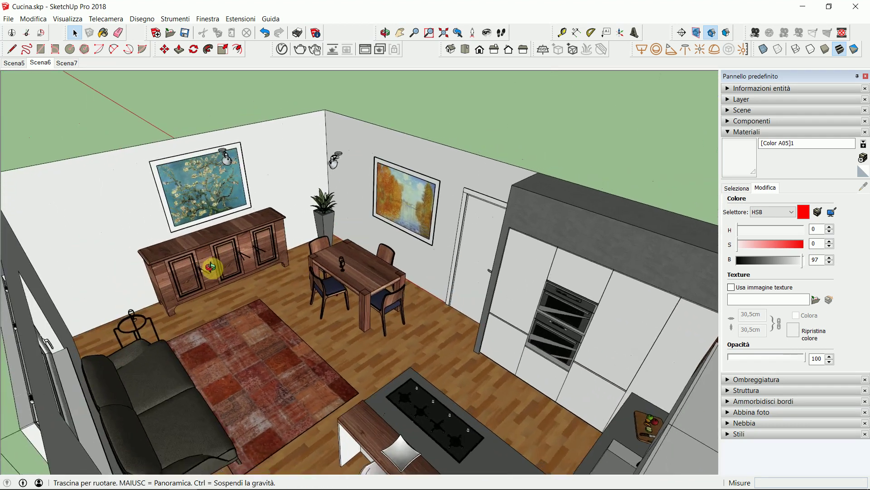
mouse_move(293, 288)
middle_down()
mouse_move(519, 286)
mouse_move(454, 268)
mouse_move(511, 194)
middle_up()
scroll(447, 265, up, 2)
scroll(453, 323, up, 2)
Look around the kitchen at eye level, then open the room-shell group for editing.
mouse_move(453, 323)
middle_down()
mouse_move(428, 356)
mouse_move(450, 331)
mouse_move(476, 356)
mouse_move(542, 359)
mouse_move(508, 229)
middle_up()
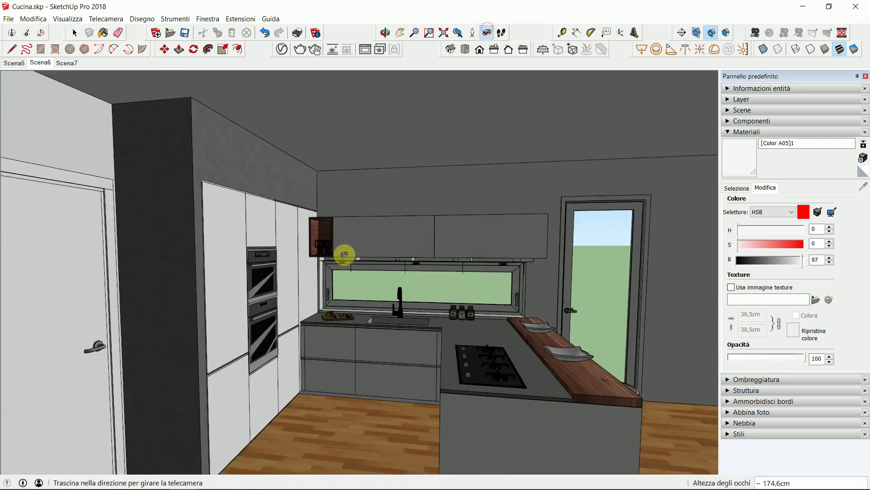
drag(341, 258, 509, 235)
mouse_move(338, 260)
mouse_down()
mouse_move(513, 292)
mouse_move(462, 148)
mouse_up()
mouse_move(462, 148)
middle_down()
mouse_move(369, 227)
mouse_move(317, 259)
mouse_move(344, 174)
mouse_move(181, 167)
mouse_move(252, 140)
mouse_move(247, 157)
mouse_move(375, 195)
mouse_move(393, 250)
mouse_move(398, 223)
middle_up()
scroll(247, 158, down, 3)
scroll(398, 223, up, 2)
click(77, 39)
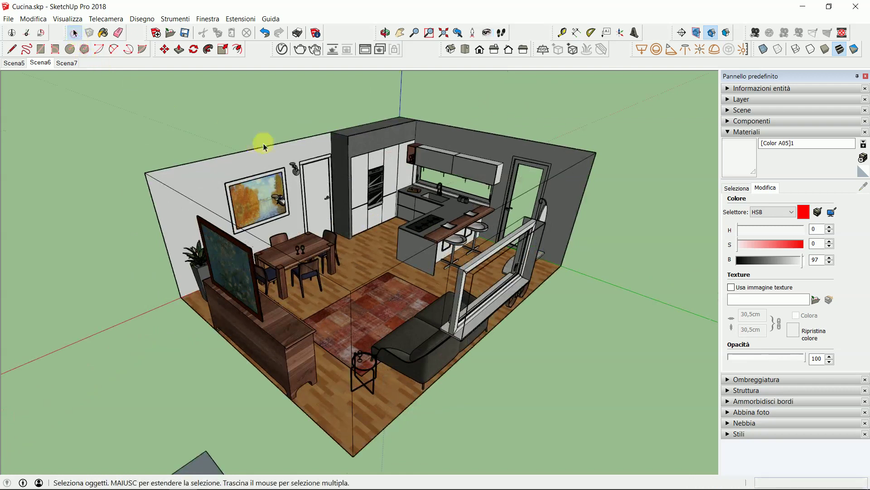
double_click(269, 160)
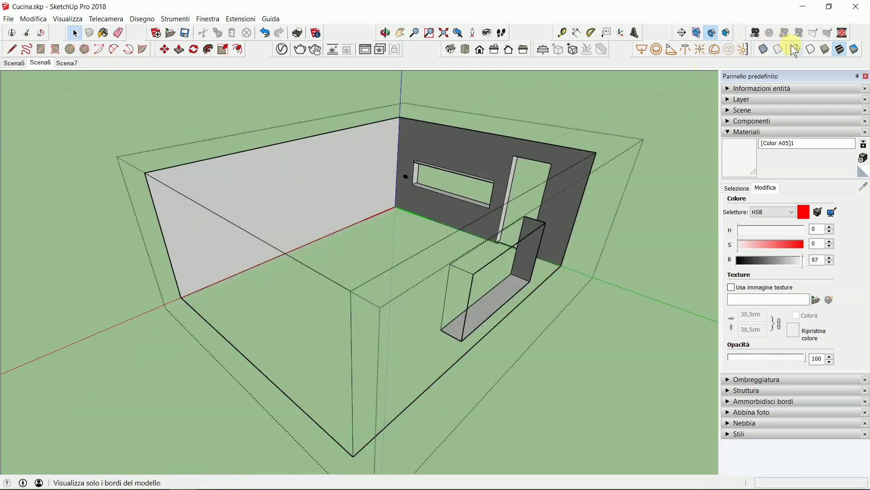
In Wireframe, window-select all the shell geometry, hide it via Edit, and close the group.
click(794, 50)
middle_drag(597, 128, 252, 131)
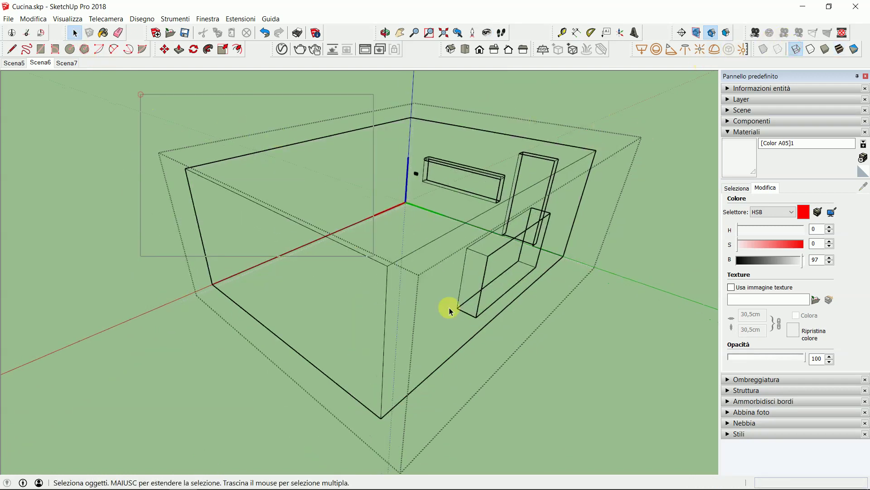
drag(359, 248, 622, 415)
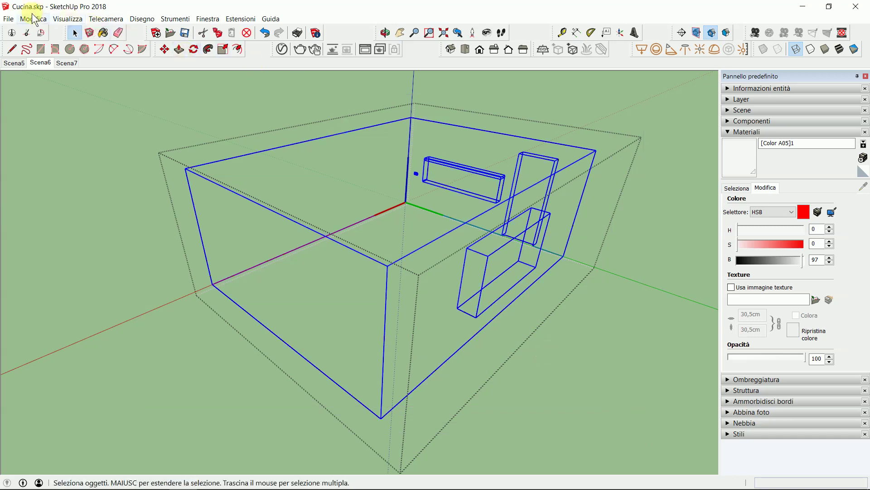
click(34, 19)
click(54, 151)
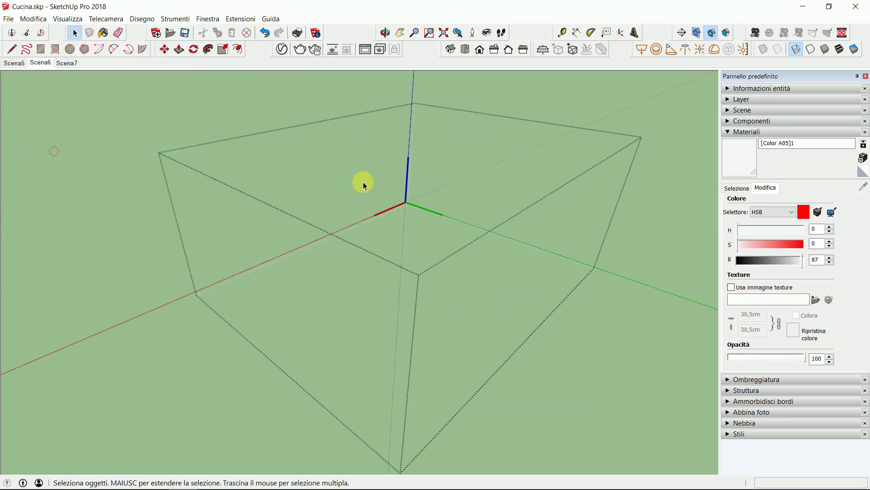
click(640, 104)
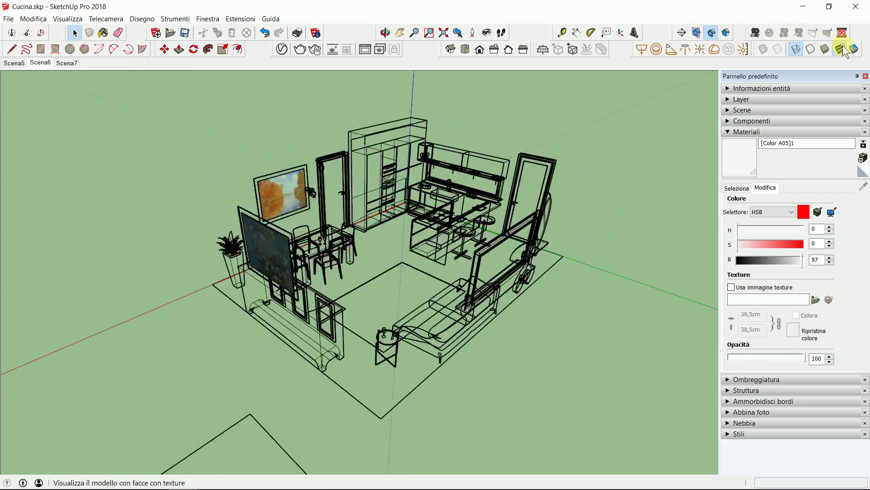
Zoom in and look around the furnished kitchen-living room.
scroll(435, 175, up, 2)
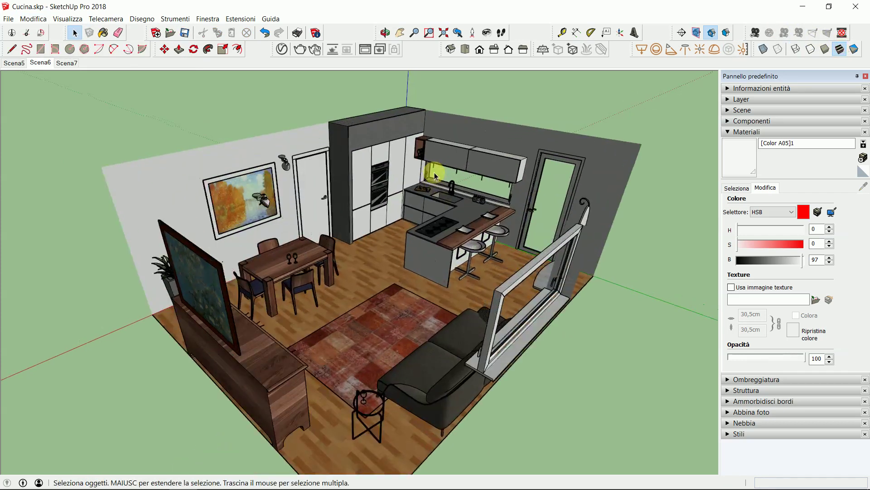
scroll(434, 174, up, 1)
scroll(434, 174, up, 1)
scroll(307, 217, up, 1)
scroll(307, 216, up, 1)
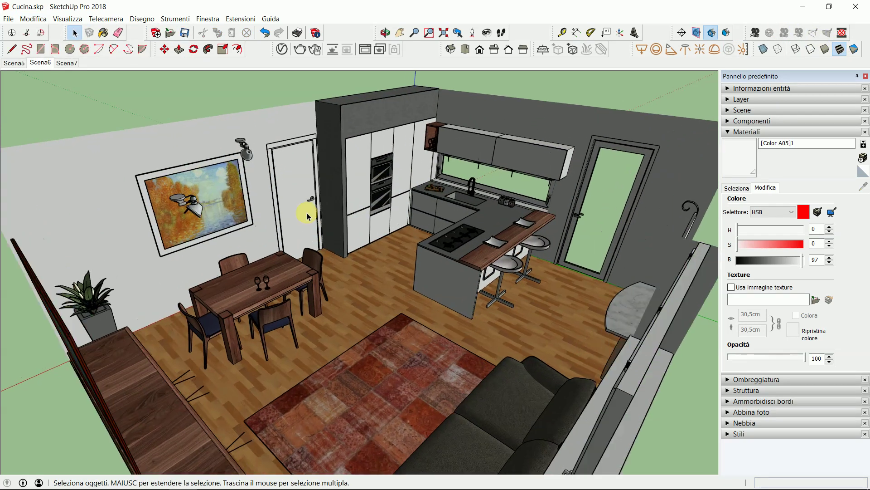
scroll(308, 217, up, 1)
click(487, 33)
mouse_move(376, 227)
mouse_down()
mouse_move(403, 219)
mouse_move(273, 258)
mouse_up()
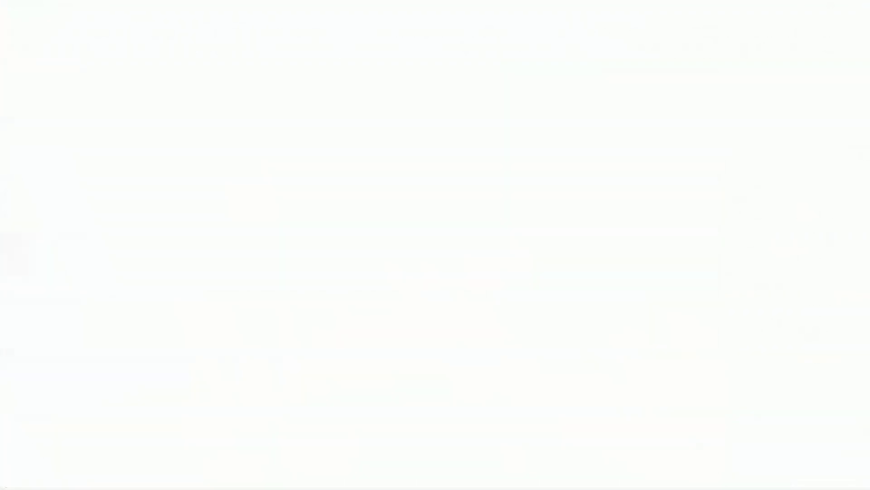